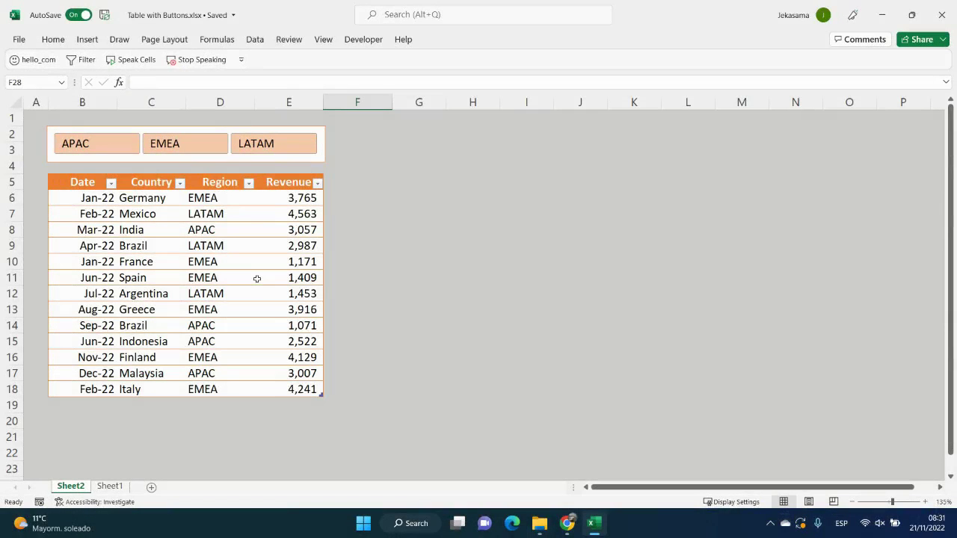
Filter the finished table to APAC, then EMEA, then LATAM, and restore rows for every region
click(111, 146)
click(173, 145)
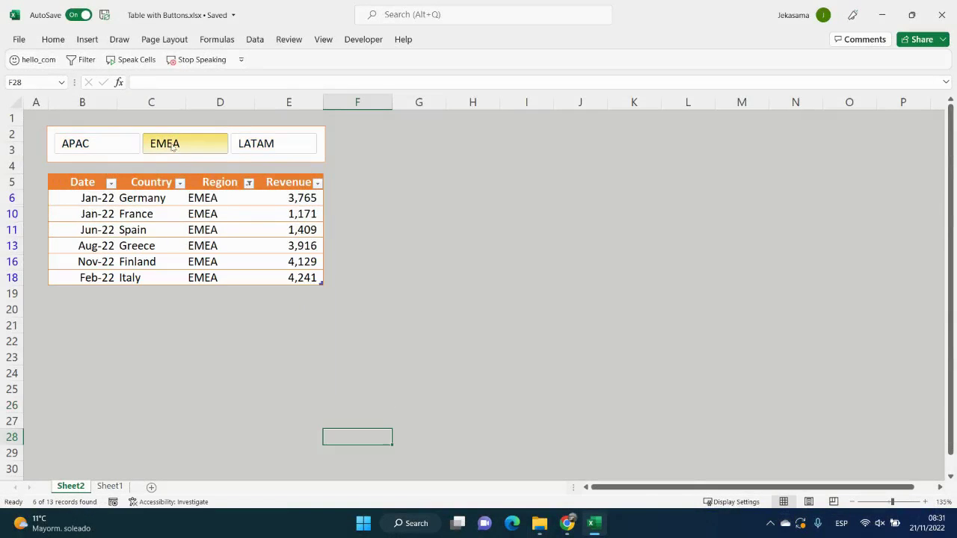
click(259, 145)
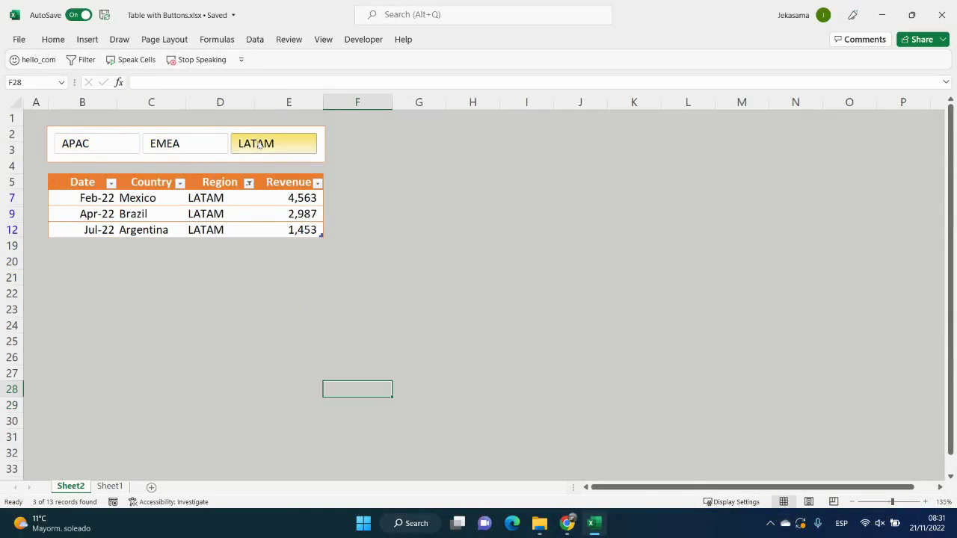
shift+click(115, 144)
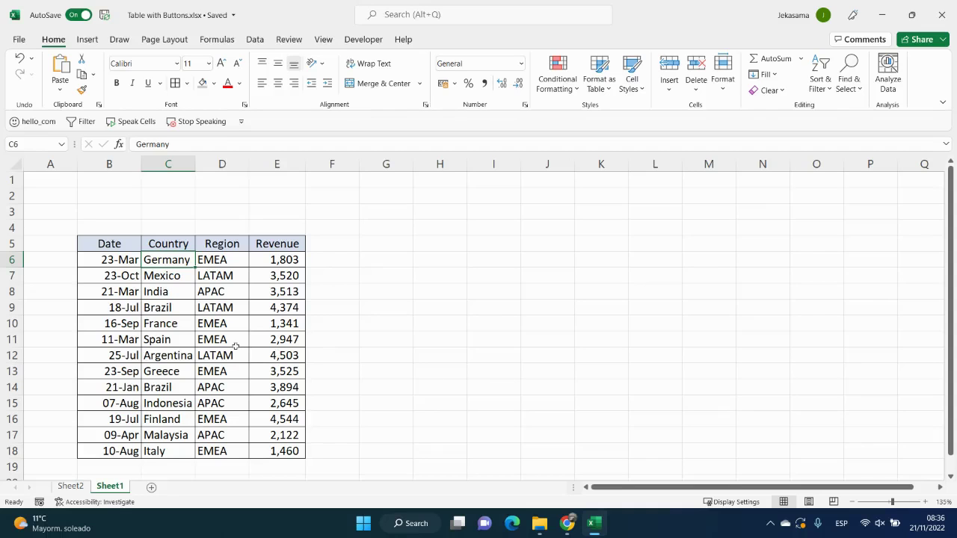
Convert B5:E18 into a table with headers using the orange light table style
click(224, 340)
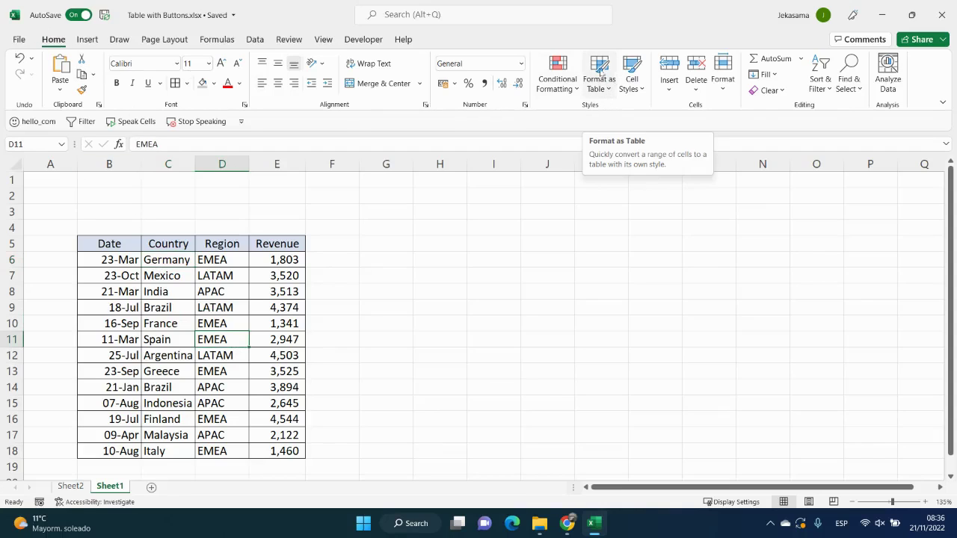
click(611, 90)
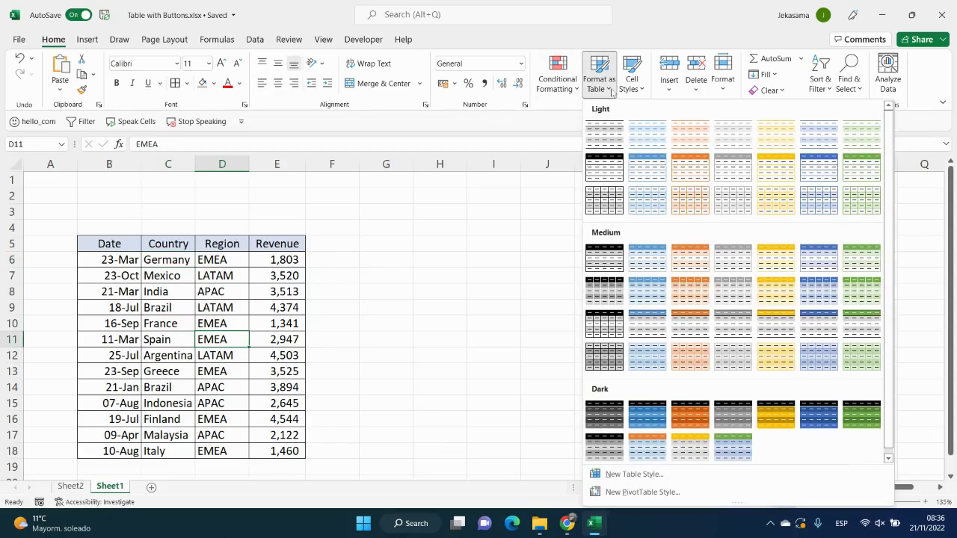
click(695, 180)
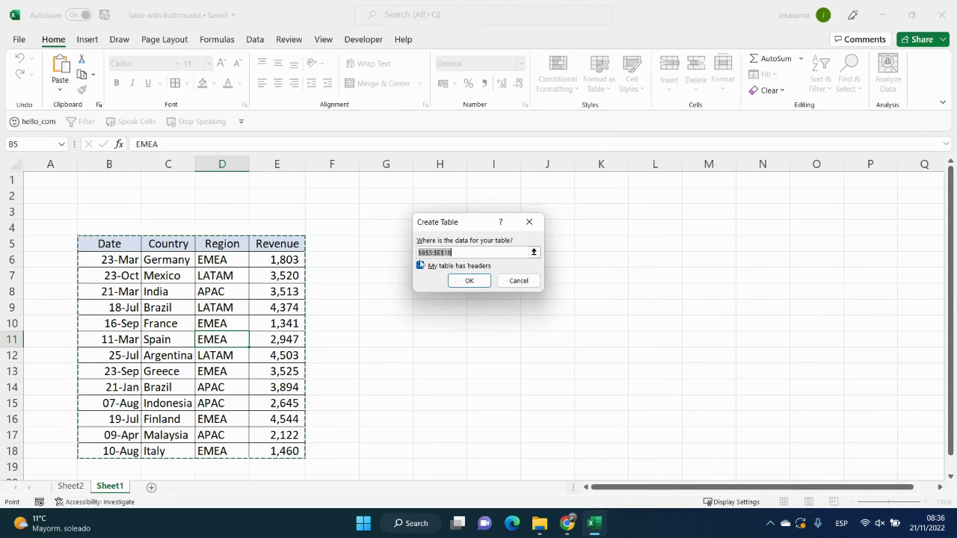
click(469, 280)
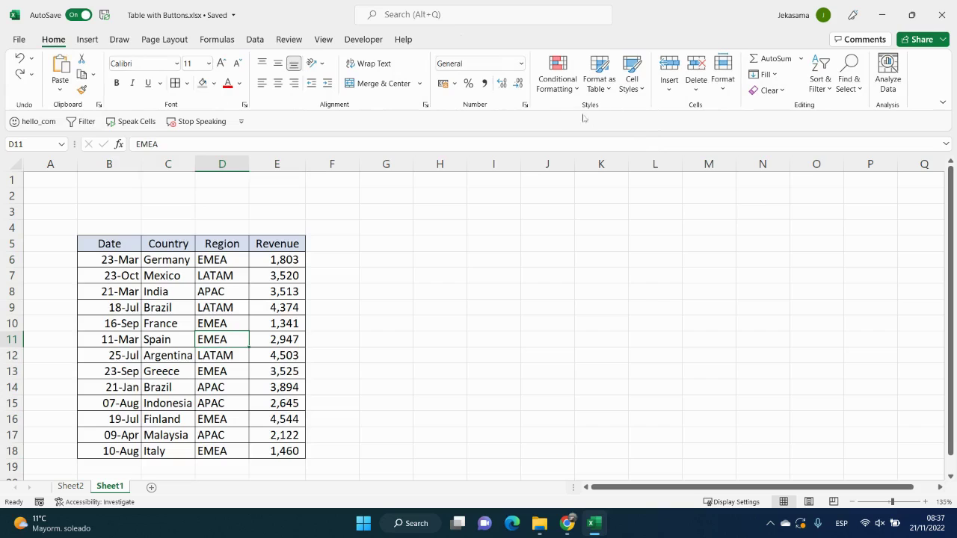
Reapply Orange Table Style Light 10 with Apply and Clear Formatting to remove the old cell formatting
click(610, 89)
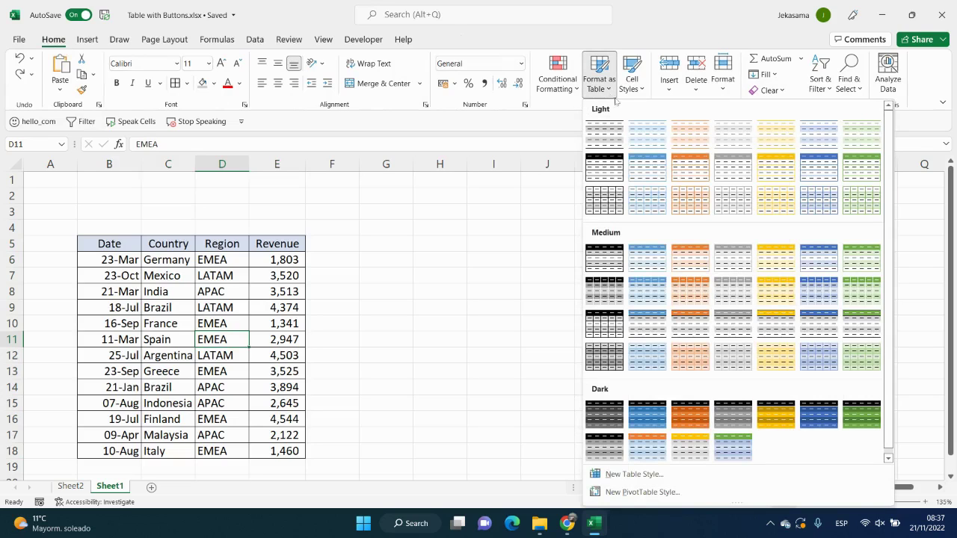
right_click(695, 170)
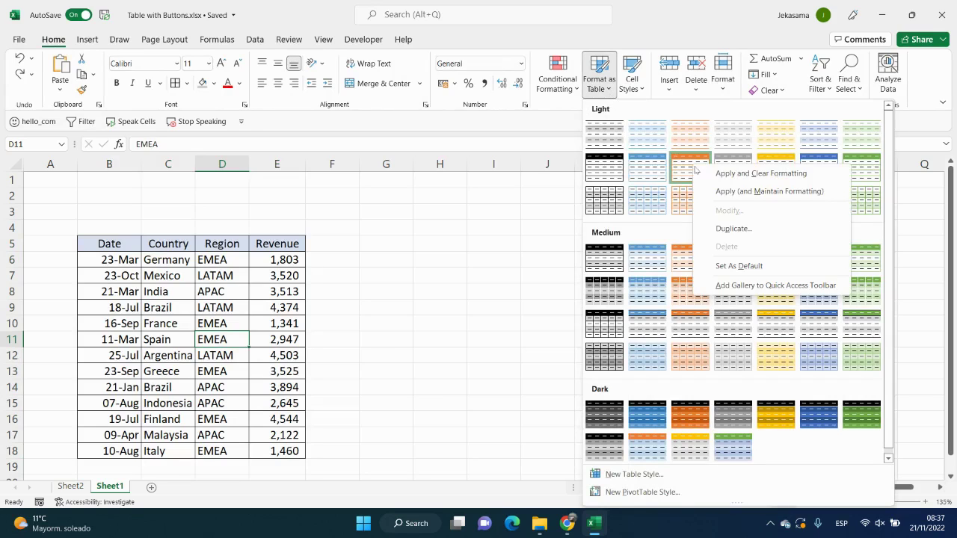
click(761, 174)
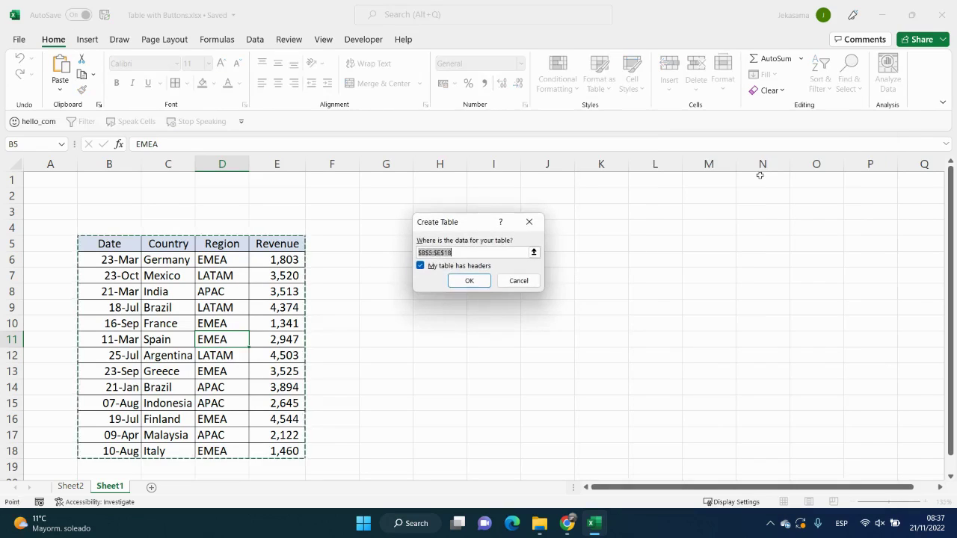
click(466, 282)
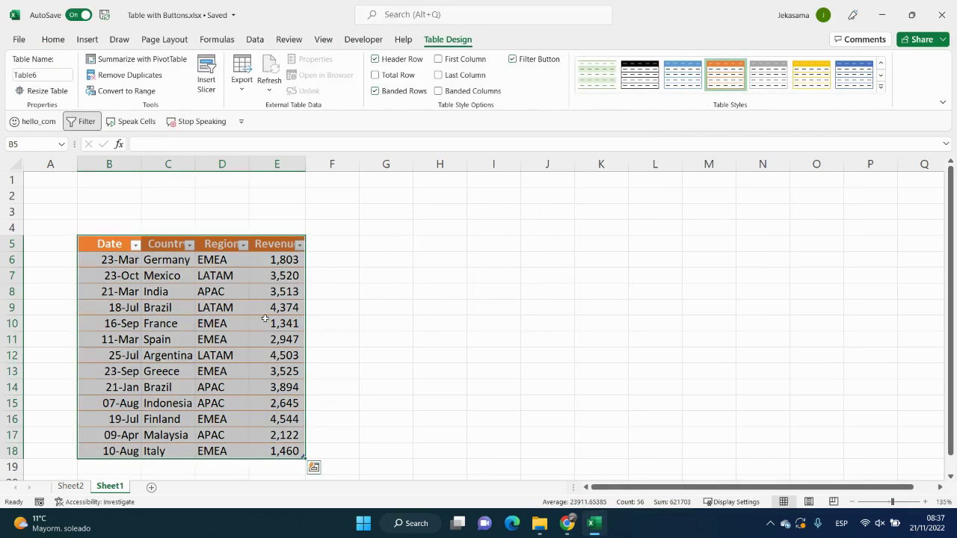
click(441, 308)
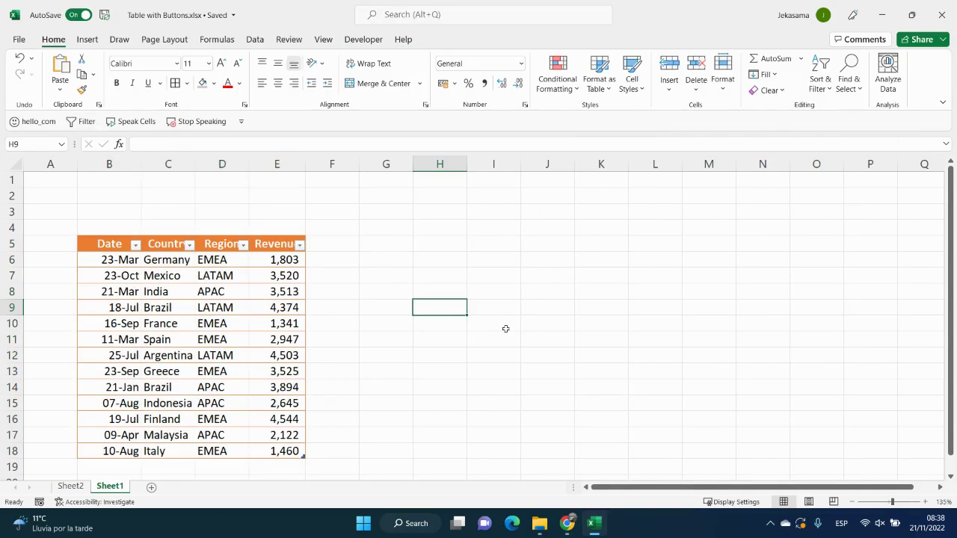
Insert a Region slicer for Table6 from Table Design, giving APAC, EMEA and LATAM buttons
click(209, 338)
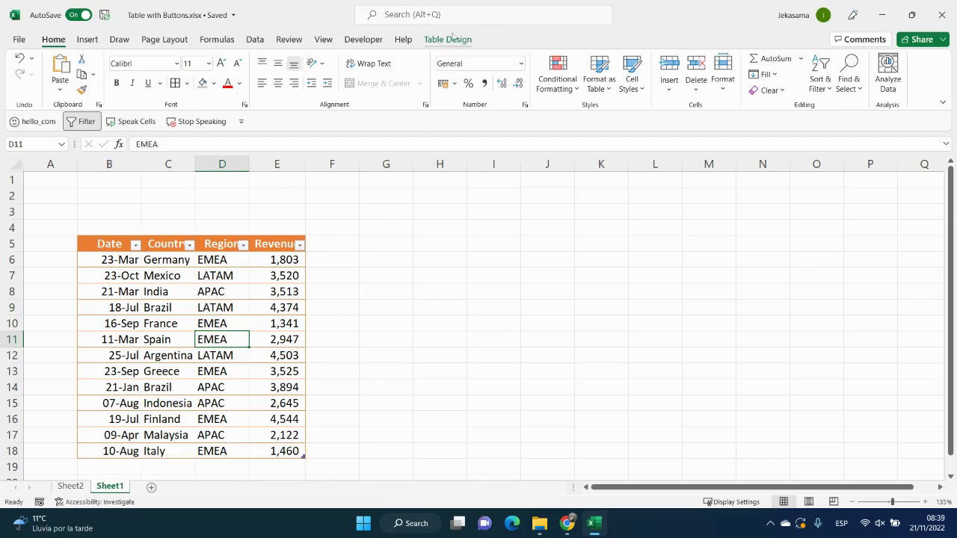
click(397, 308)
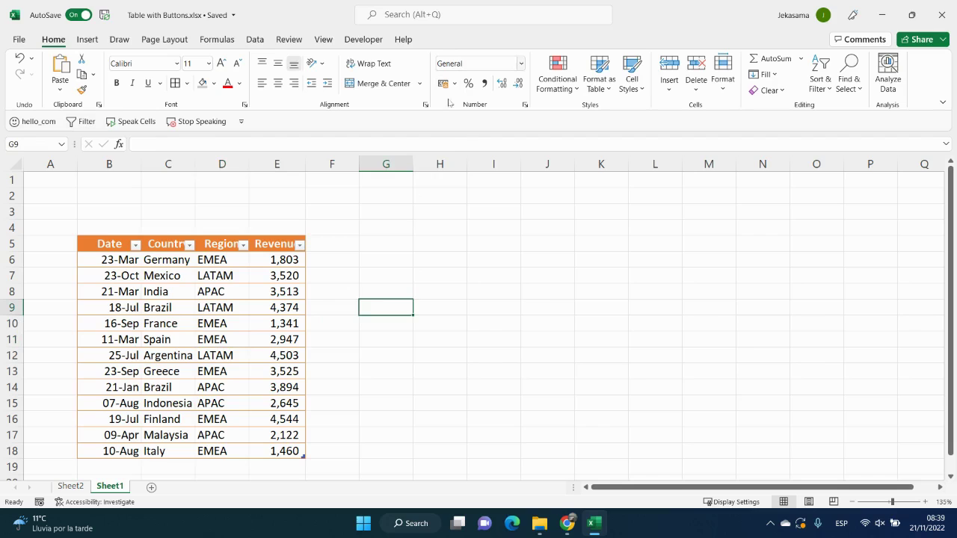
click(235, 329)
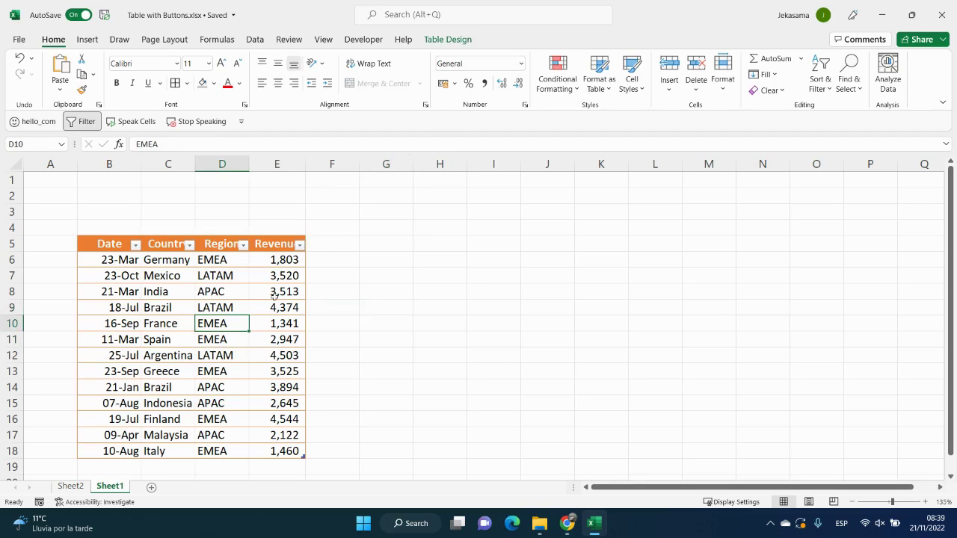
click(447, 40)
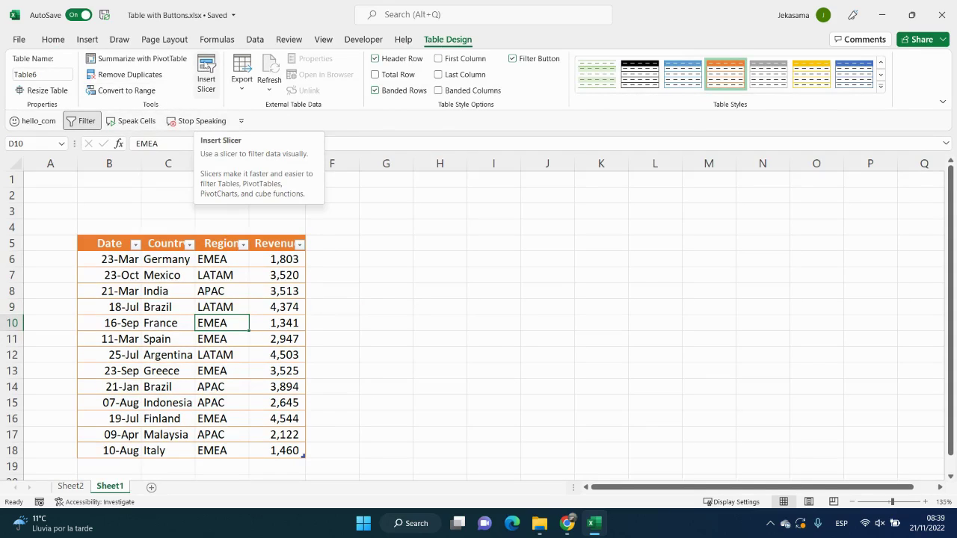
click(207, 75)
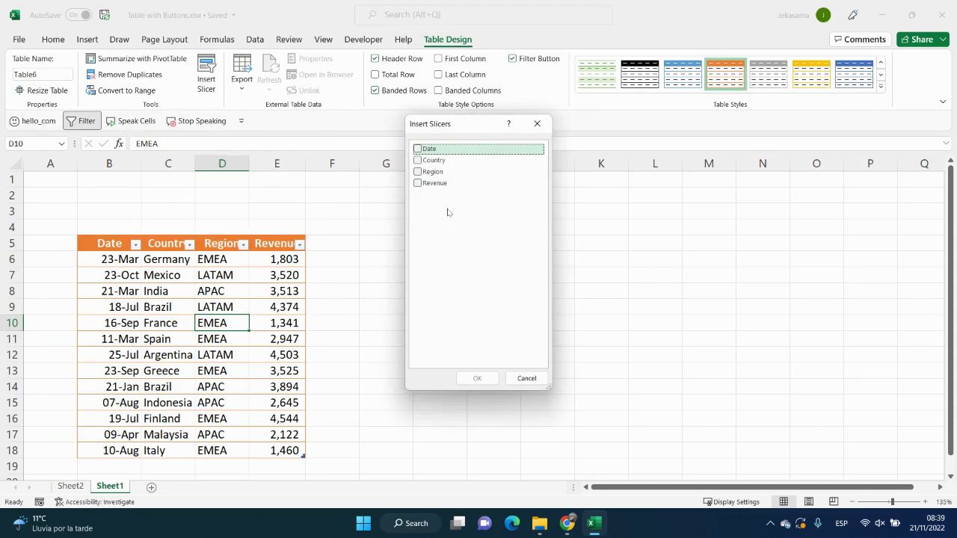
click(418, 172)
click(477, 378)
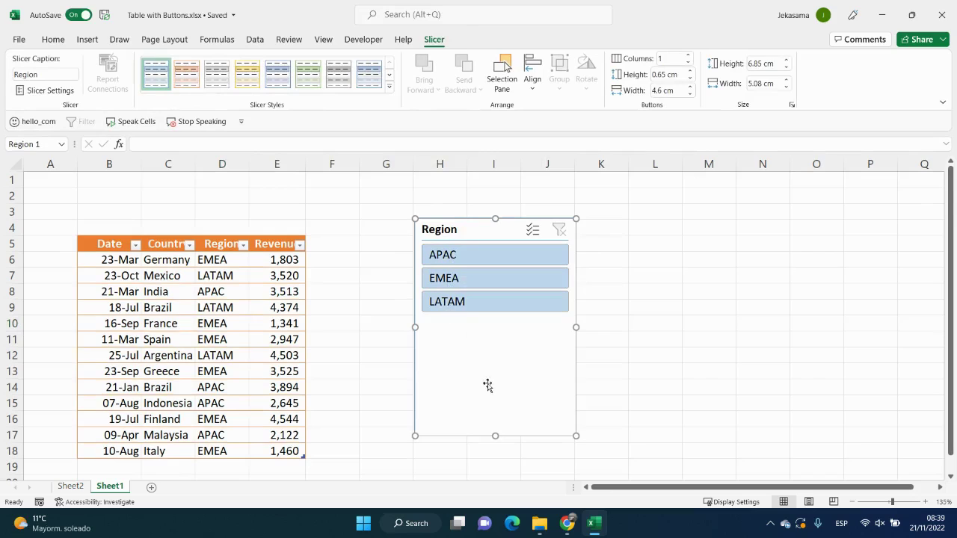
Shorten the slicer, move it beside the table, and set its buttons to 3 columns
drag(496, 437, 502, 322)
drag(470, 224, 372, 210)
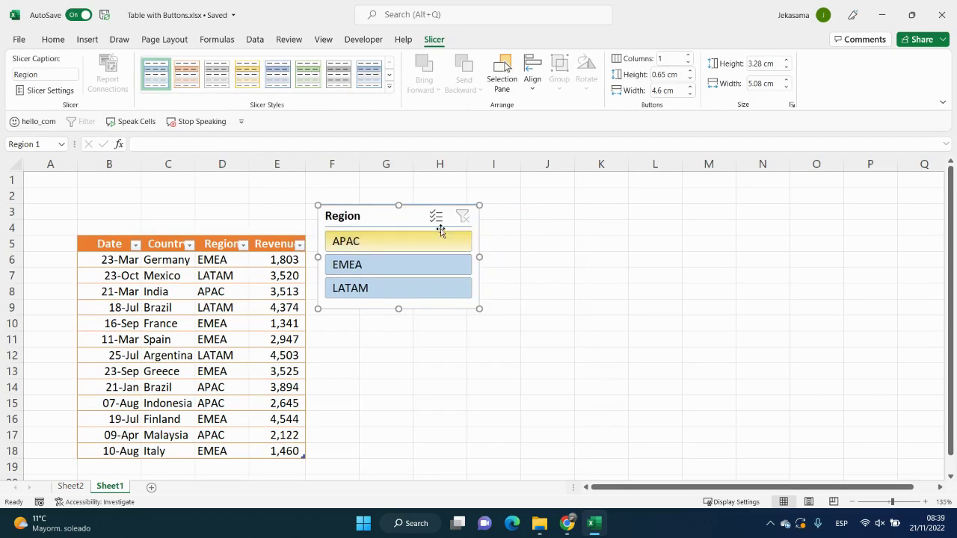
click(690, 57)
click(689, 57)
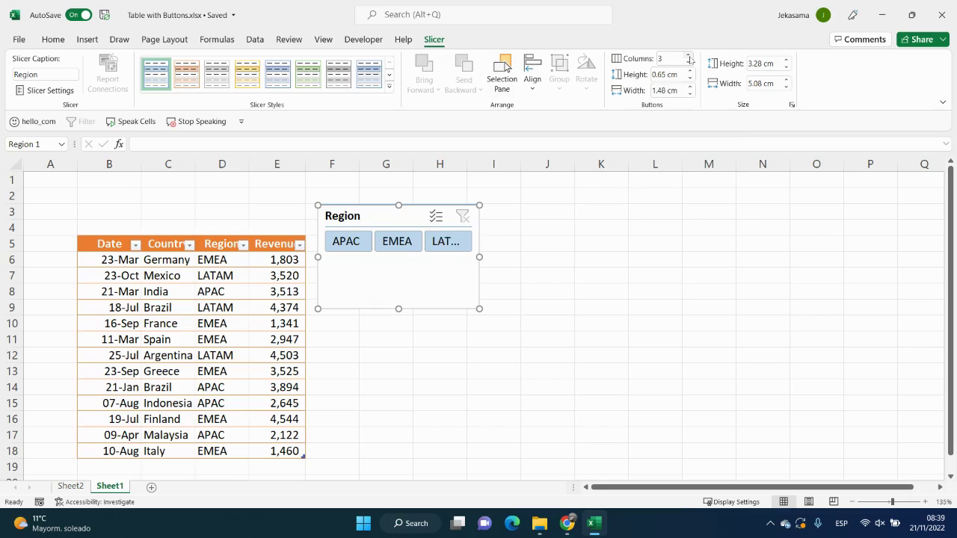
Resize the slicer to one row of buttons about 7.1 cm wide, placed above the table
drag(399, 309, 405, 268)
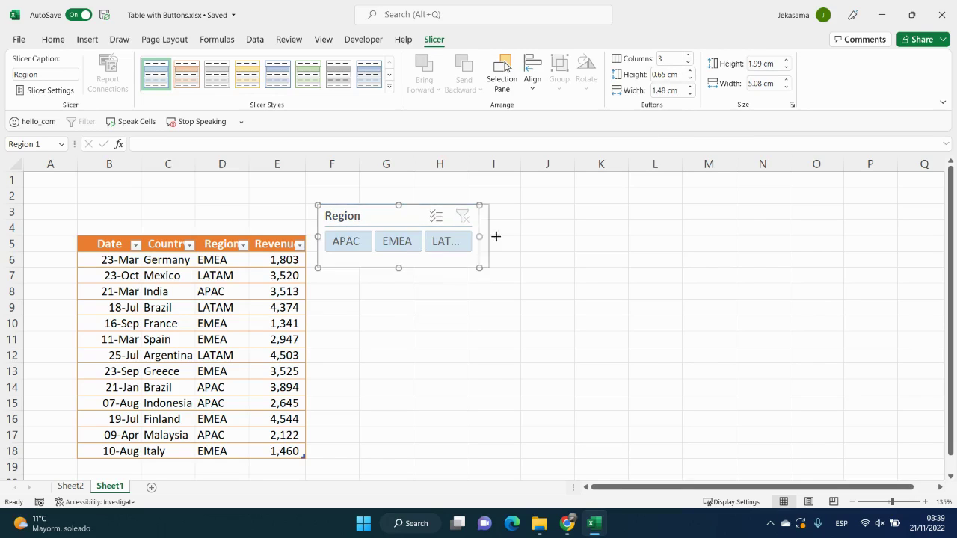
drag(496, 236, 509, 237)
drag(416, 218, 180, 187)
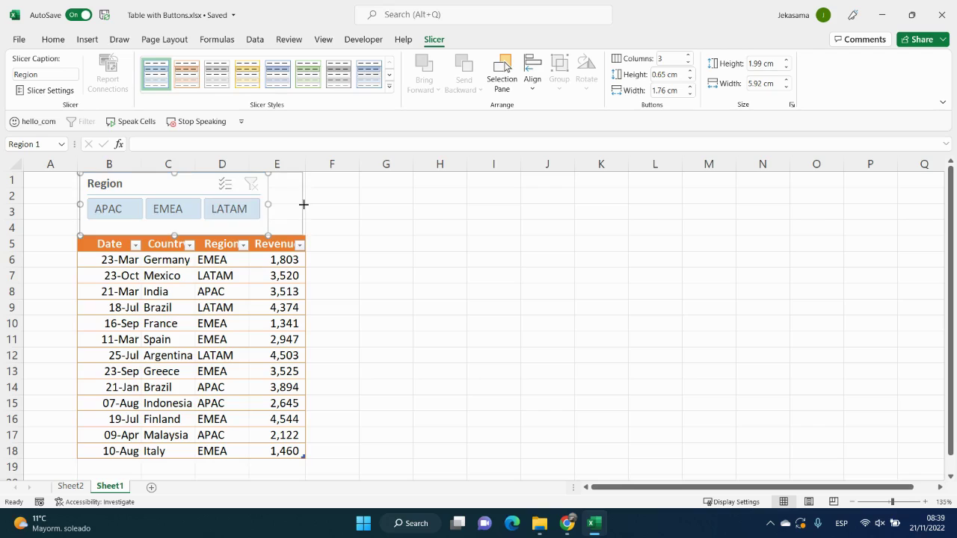
drag(303, 205, 304, 204)
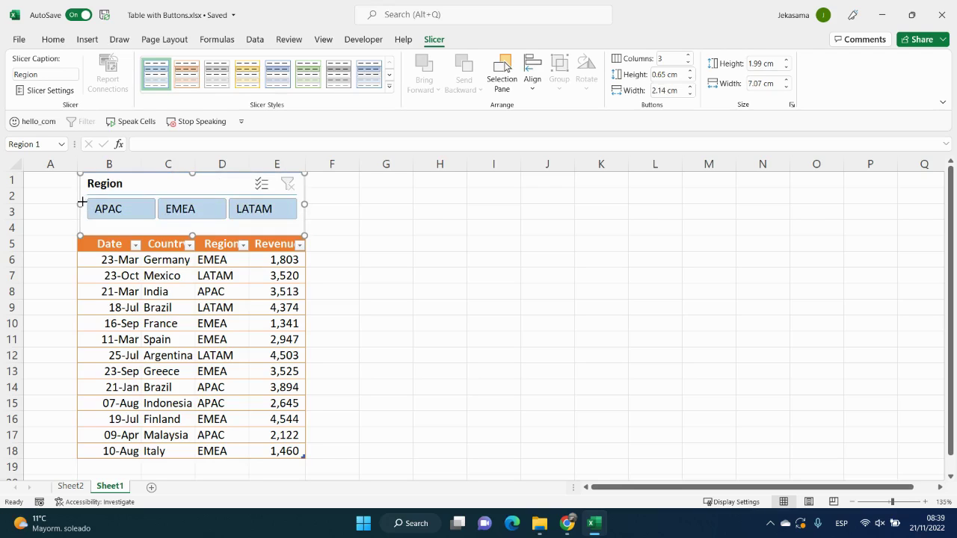
drag(81, 202, 78, 201)
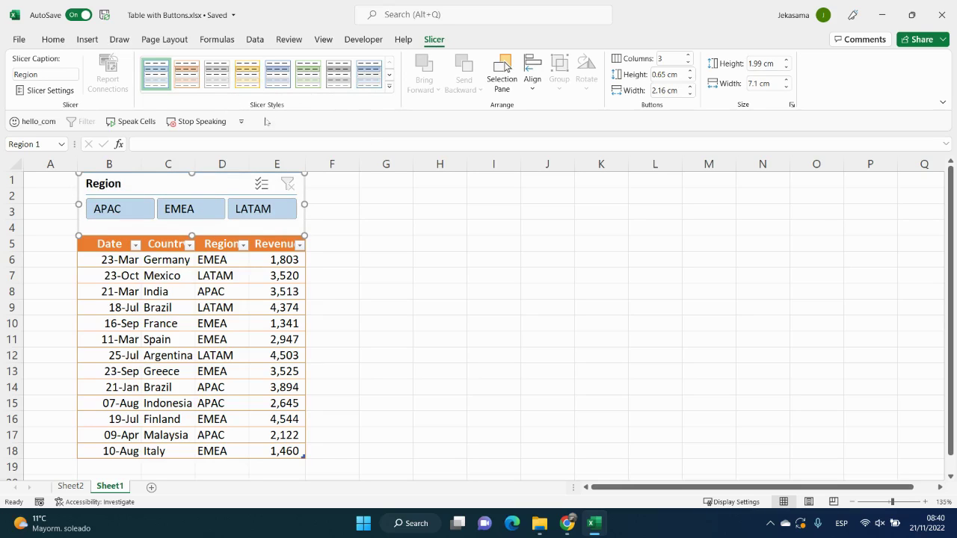
Give the slicer the orange light style, untick Display header, and shrink it to a 1.16 cm button strip
click(389, 86)
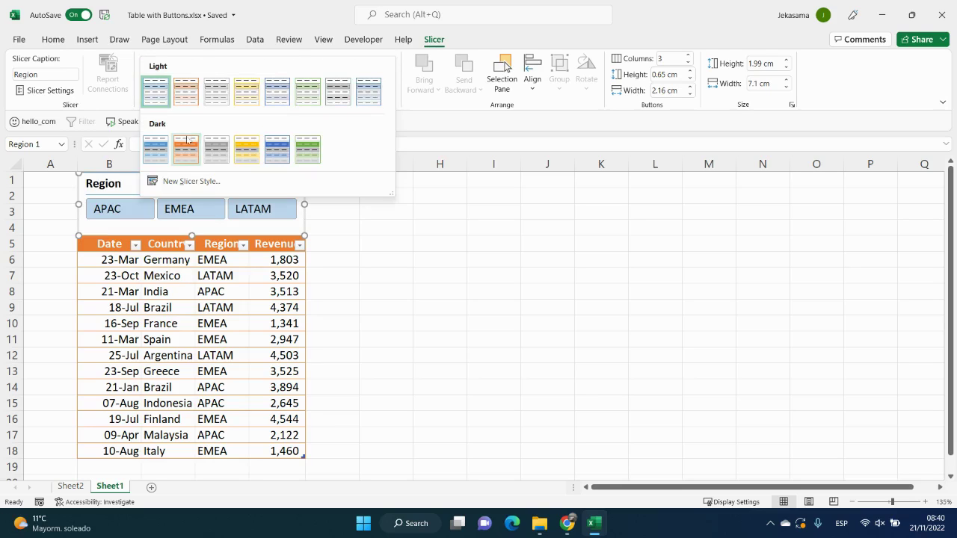
click(186, 92)
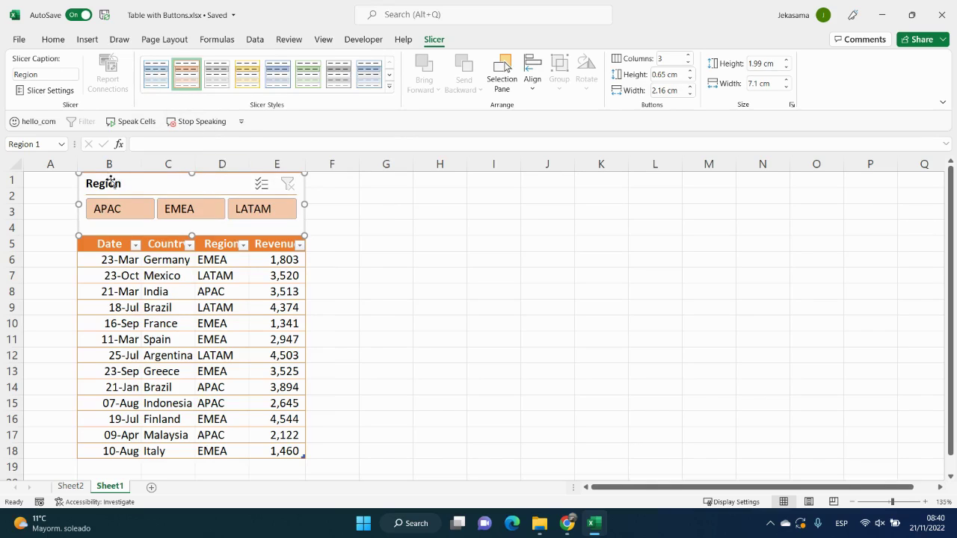
right_click(226, 185)
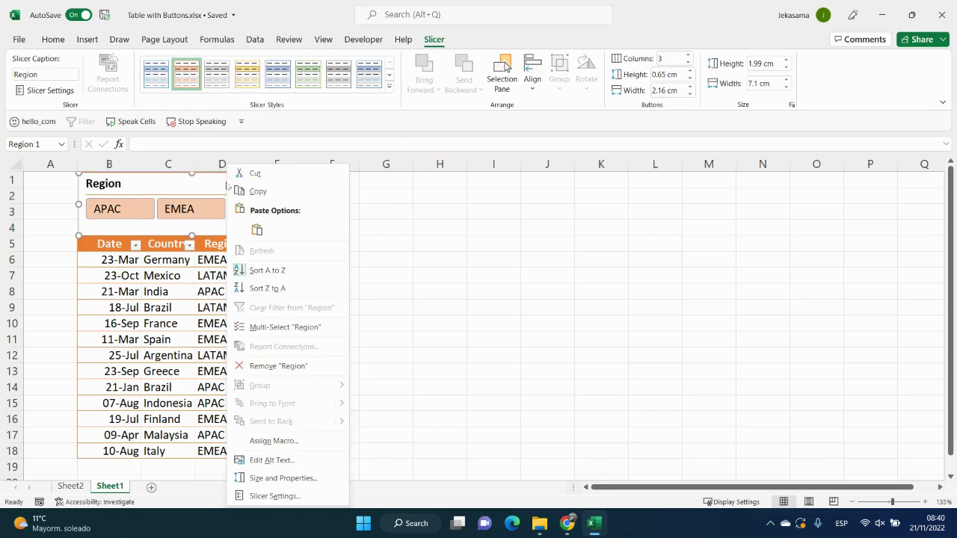
click(276, 497)
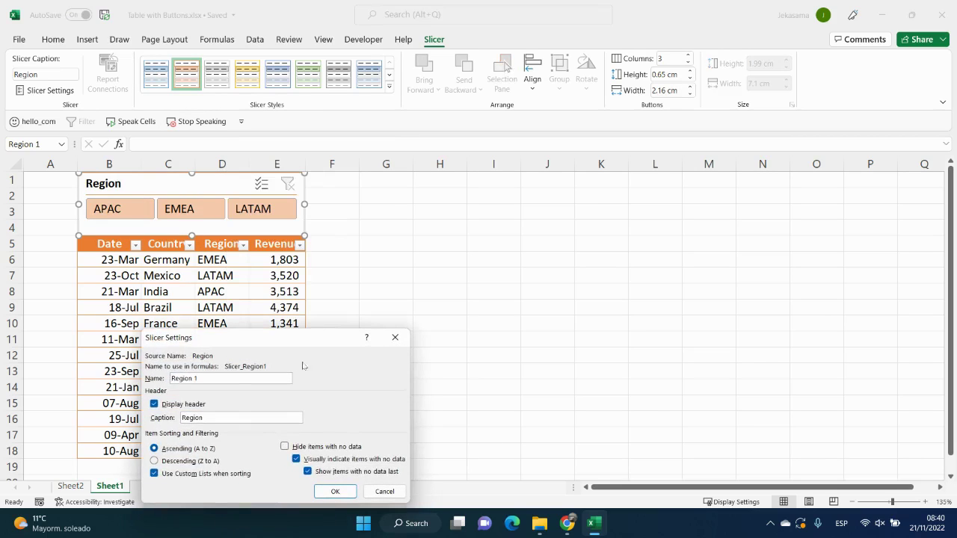
drag(311, 341, 542, 180)
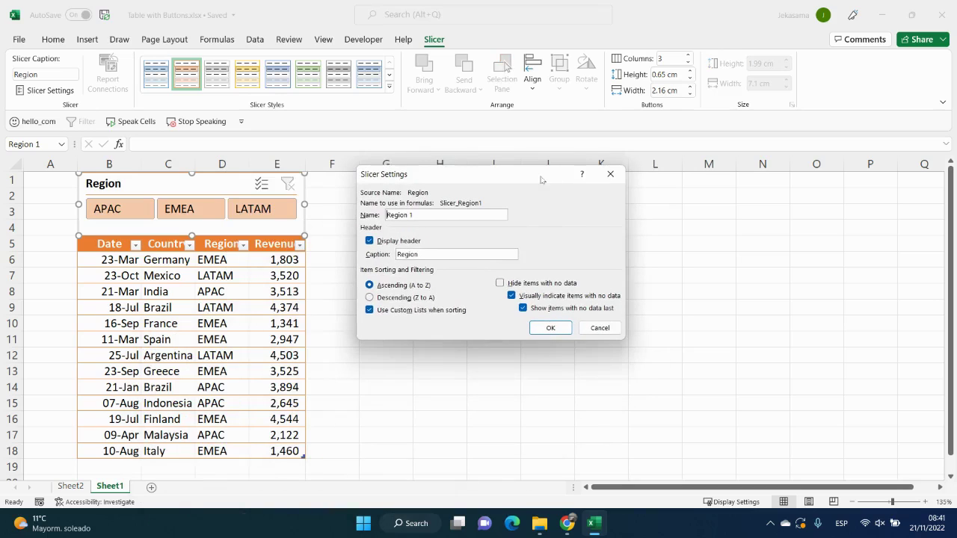
click(368, 244)
click(546, 330)
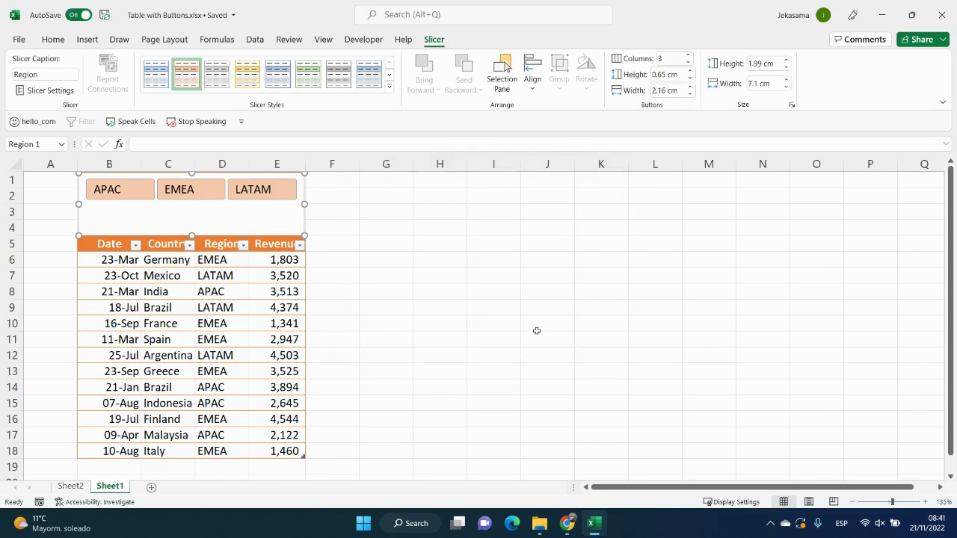
drag(191, 239, 210, 196)
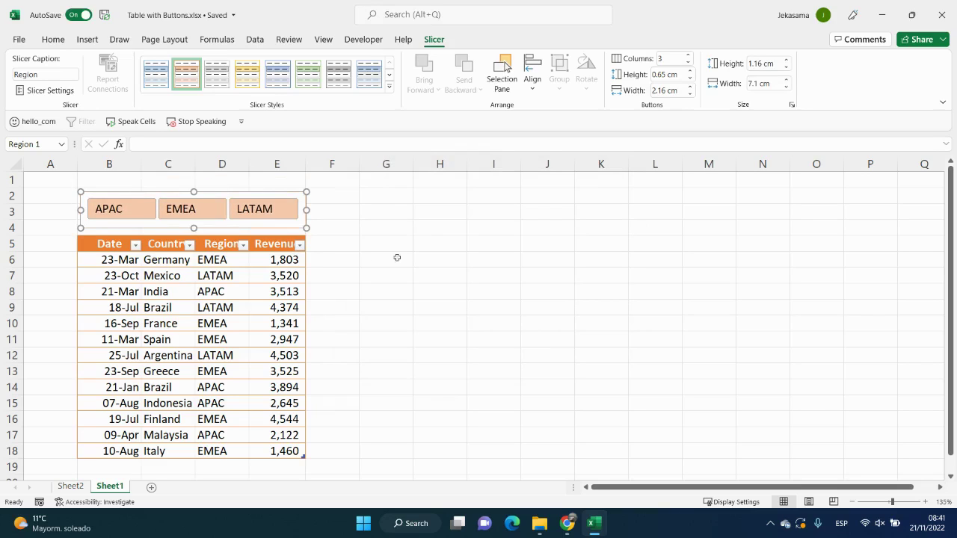
click(120, 211)
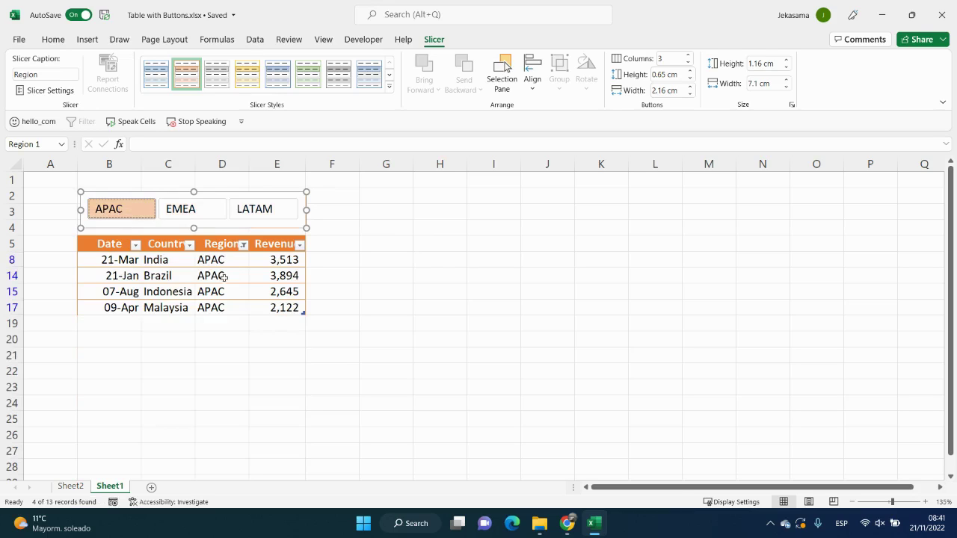
click(193, 213)
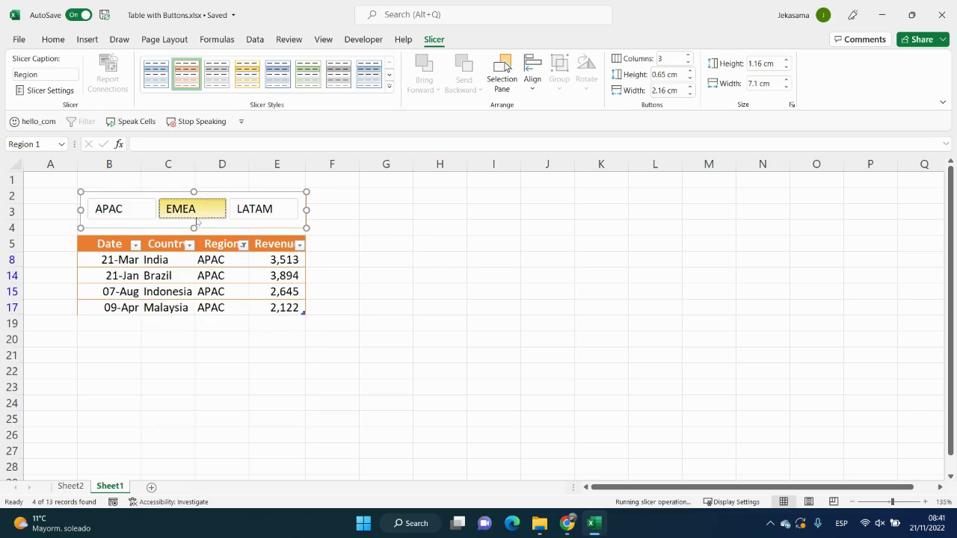
click(255, 218)
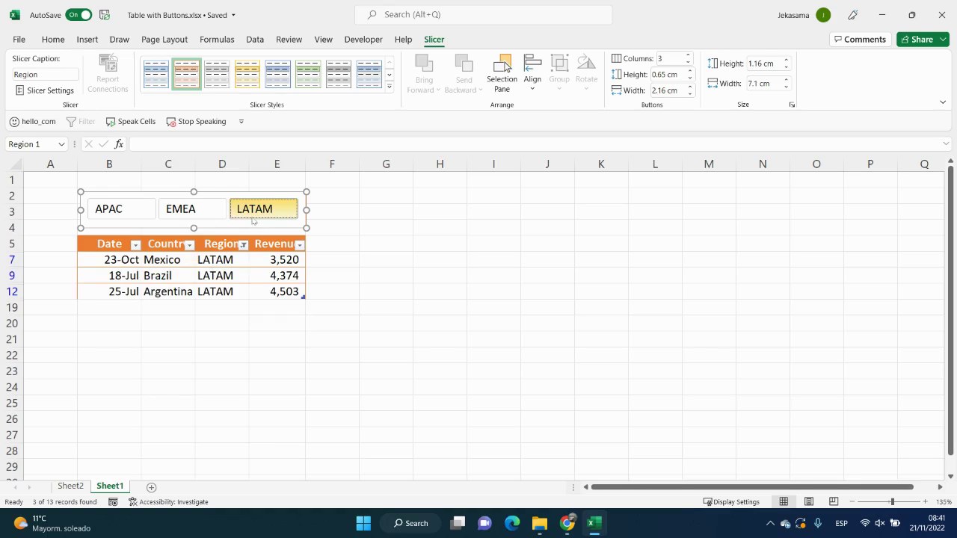
ctrl+click(199, 213)
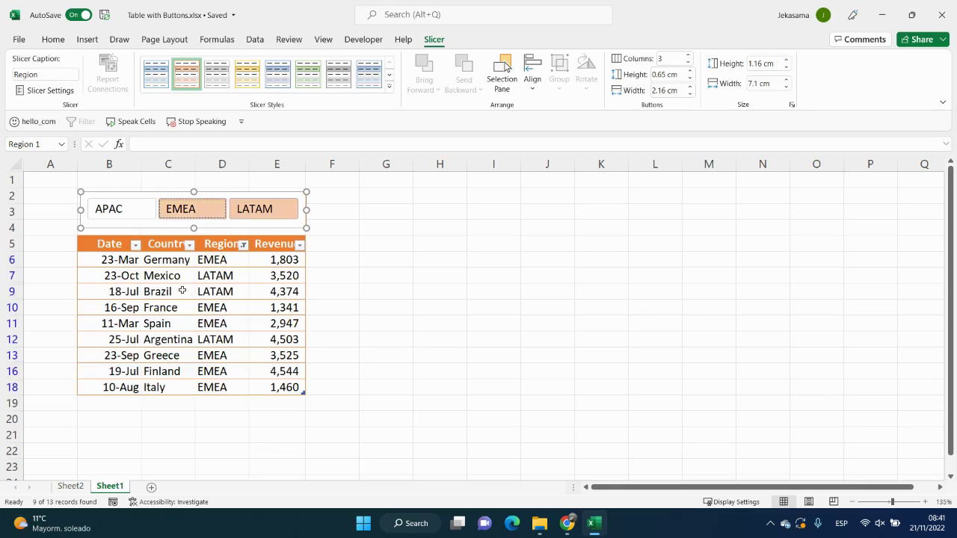
ctrl+click(130, 213)
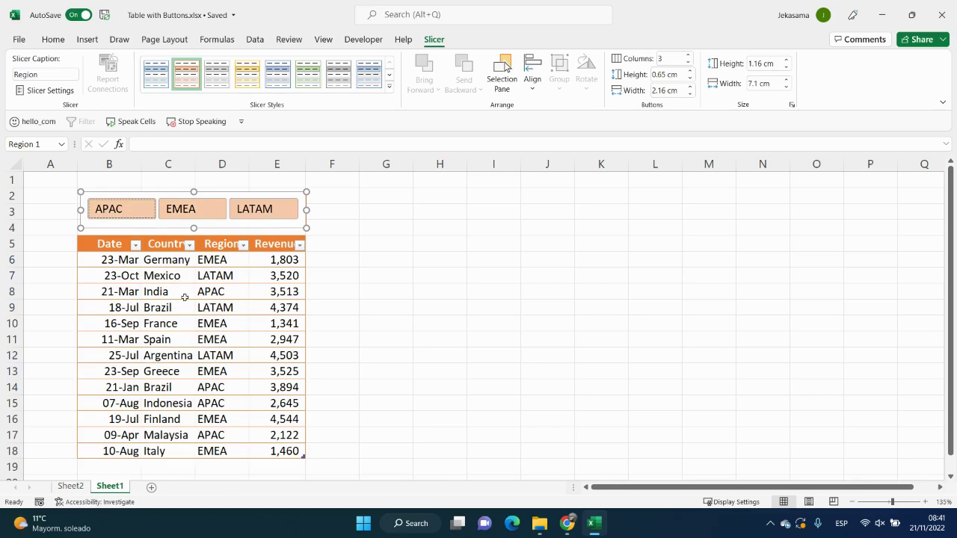
Tick Display header in Slicer Settings, make the slicer 1.93 cm tall, and move it above the table
right_click(222, 225)
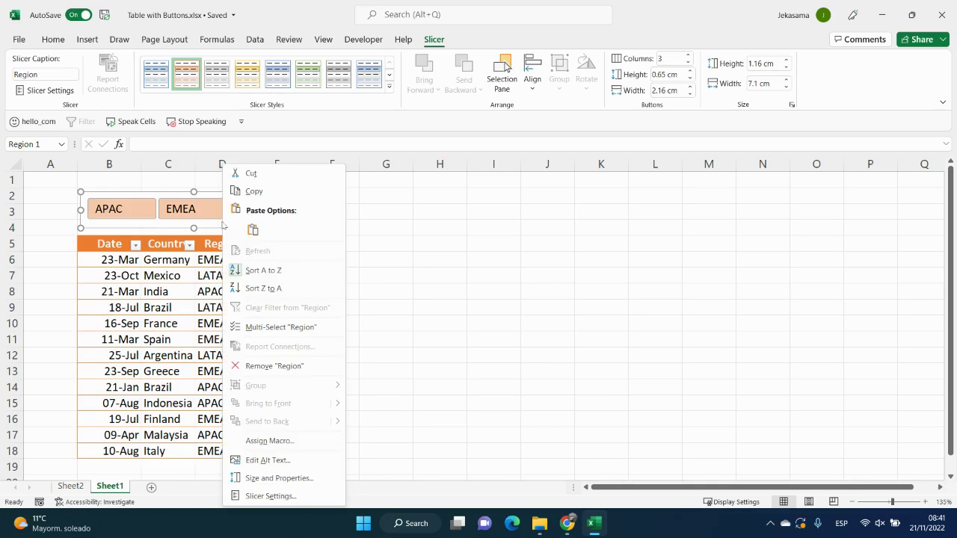
click(296, 495)
drag(359, 344, 548, 255)
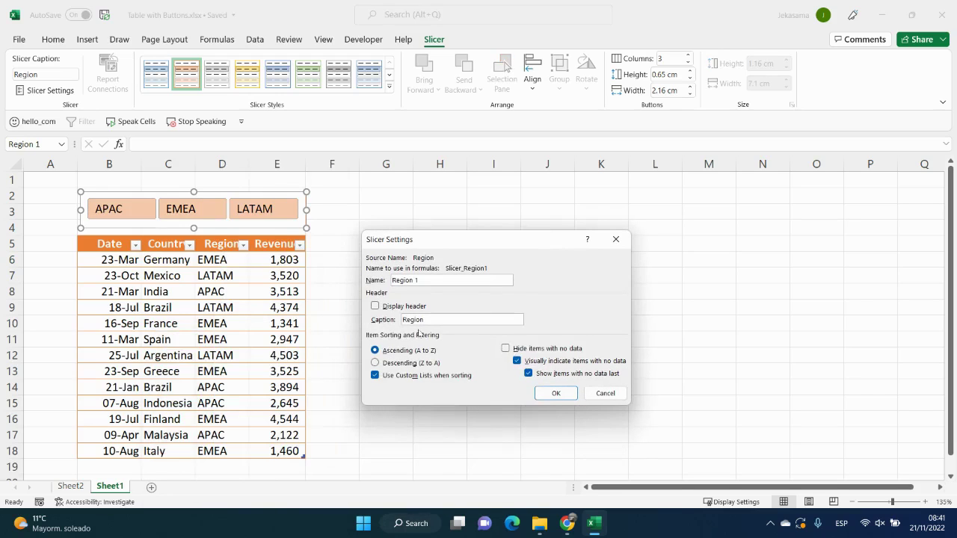
click(374, 306)
click(553, 394)
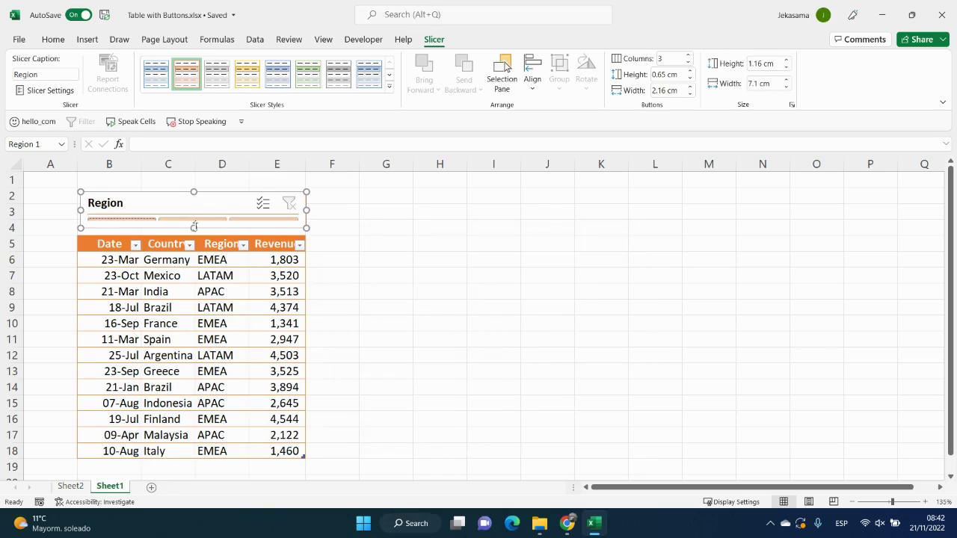
drag(194, 227, 196, 252)
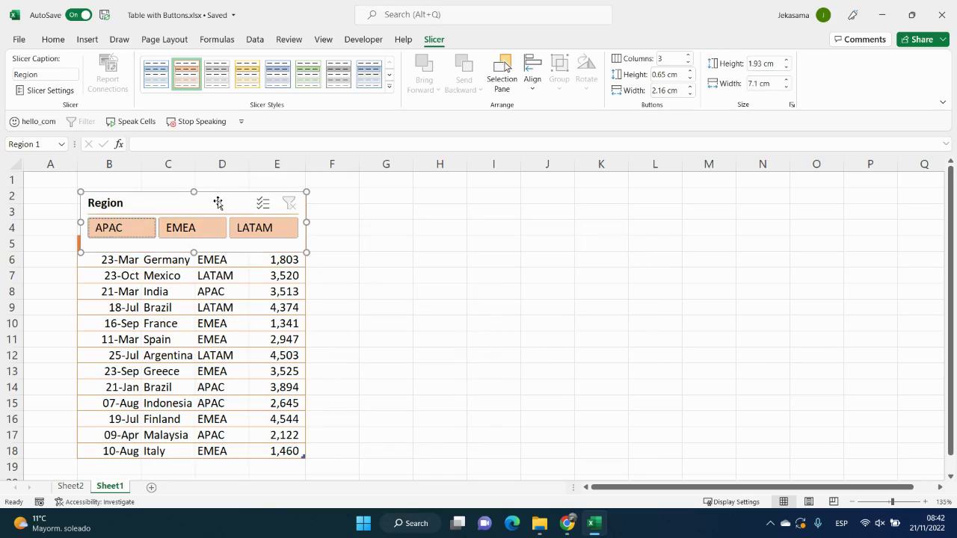
drag(217, 202, 214, 182)
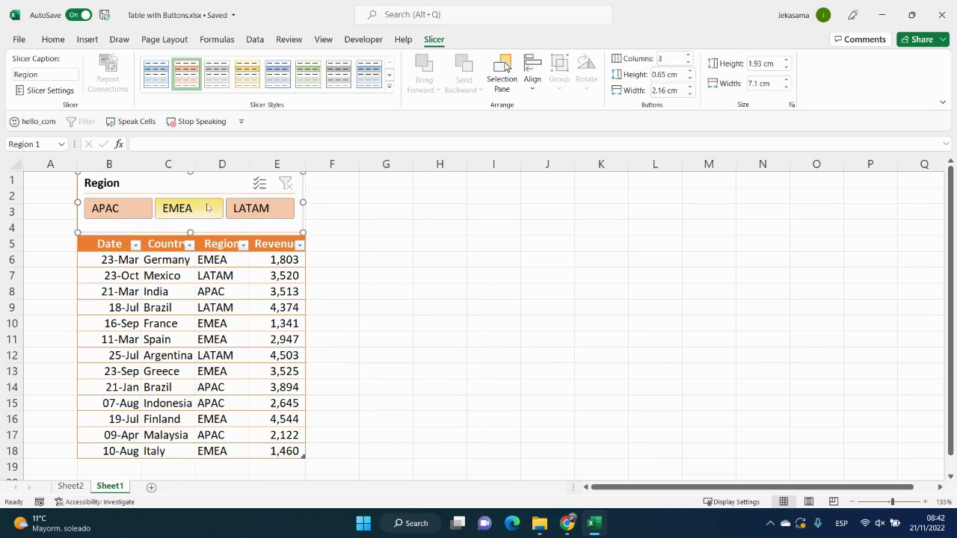
Turn on Multi-Select and choose EMEA and LATAM so the table shows 9 of 13 records
click(183, 209)
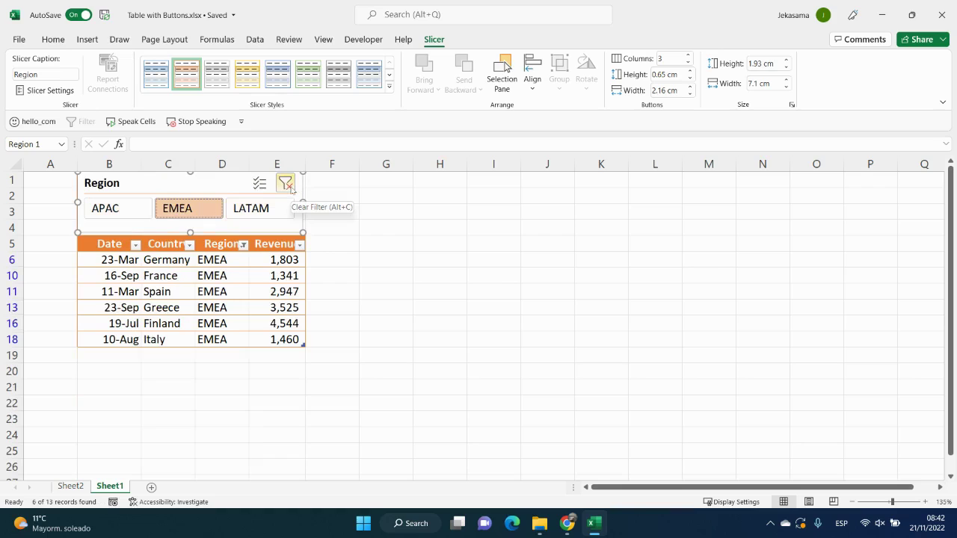
click(288, 185)
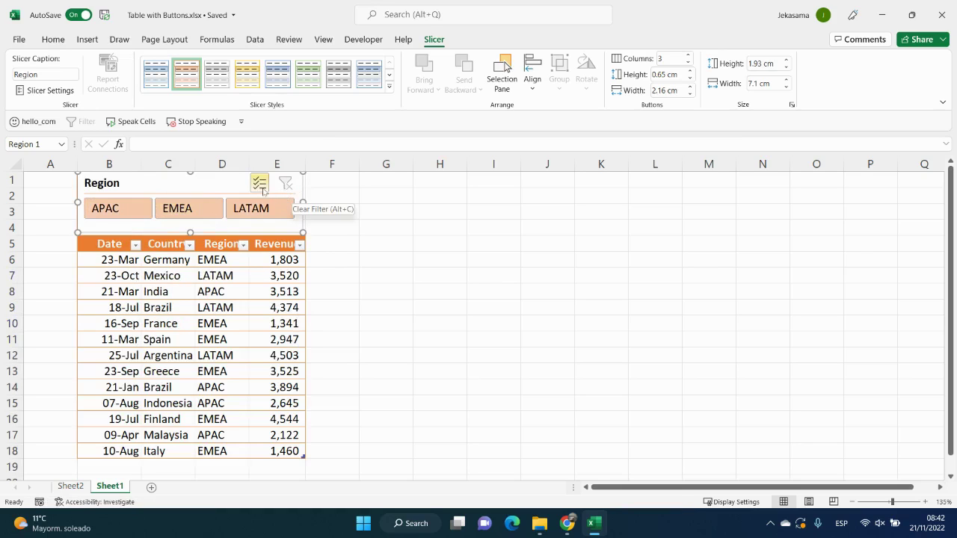
click(259, 208)
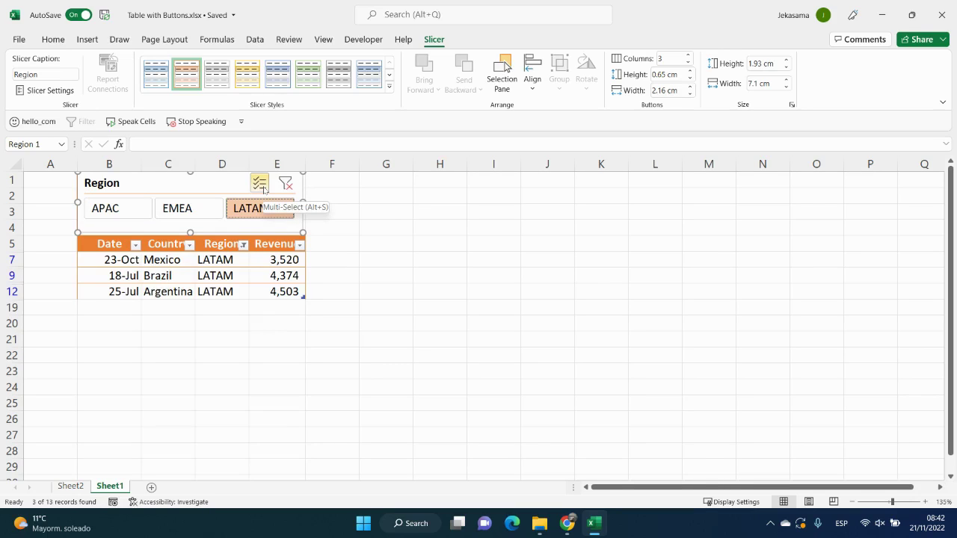
click(259, 184)
click(189, 209)
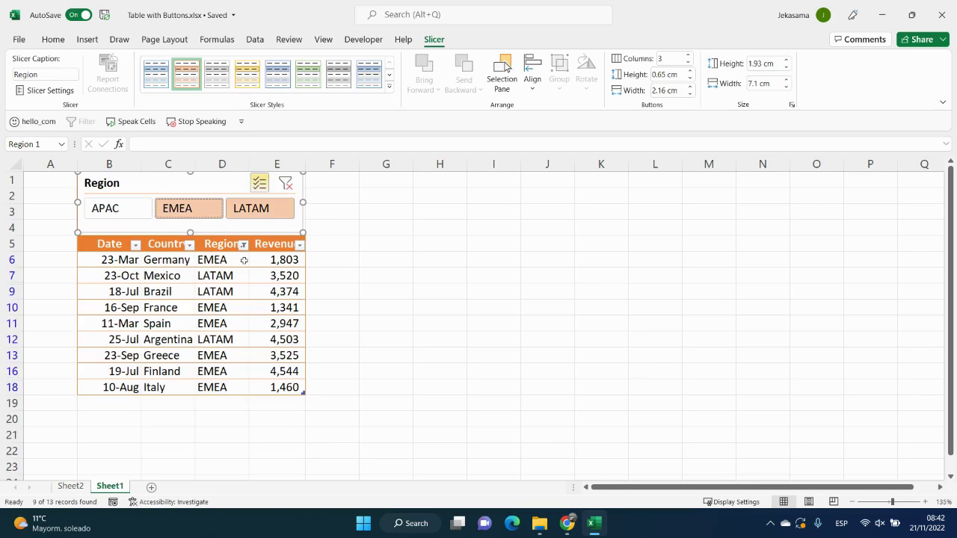